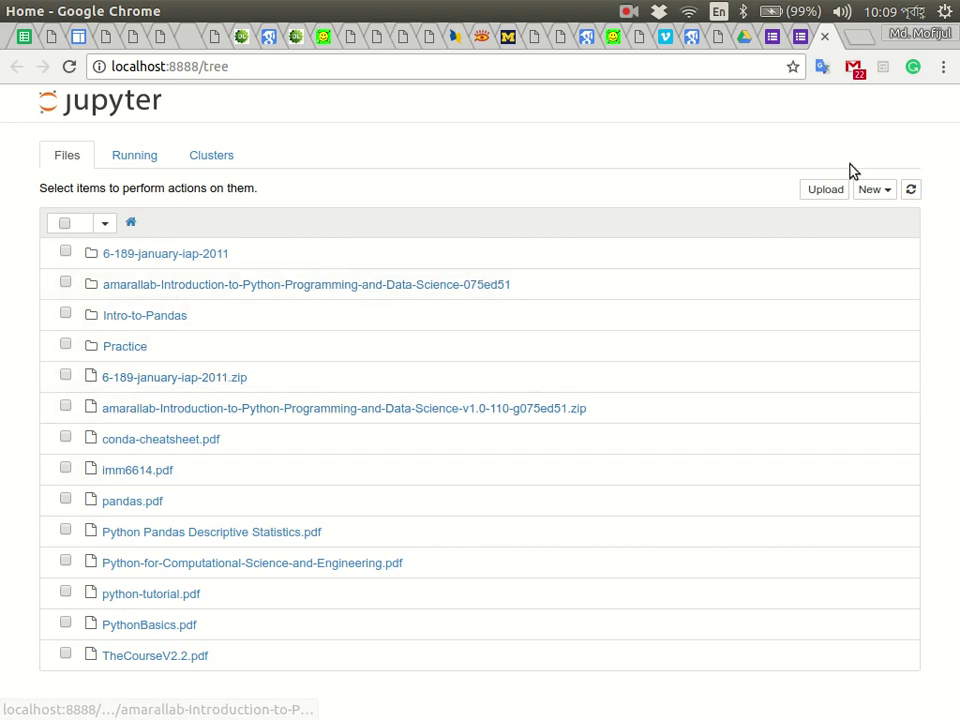
Create a new folder in the home directory of the file list
left_click(874, 191)
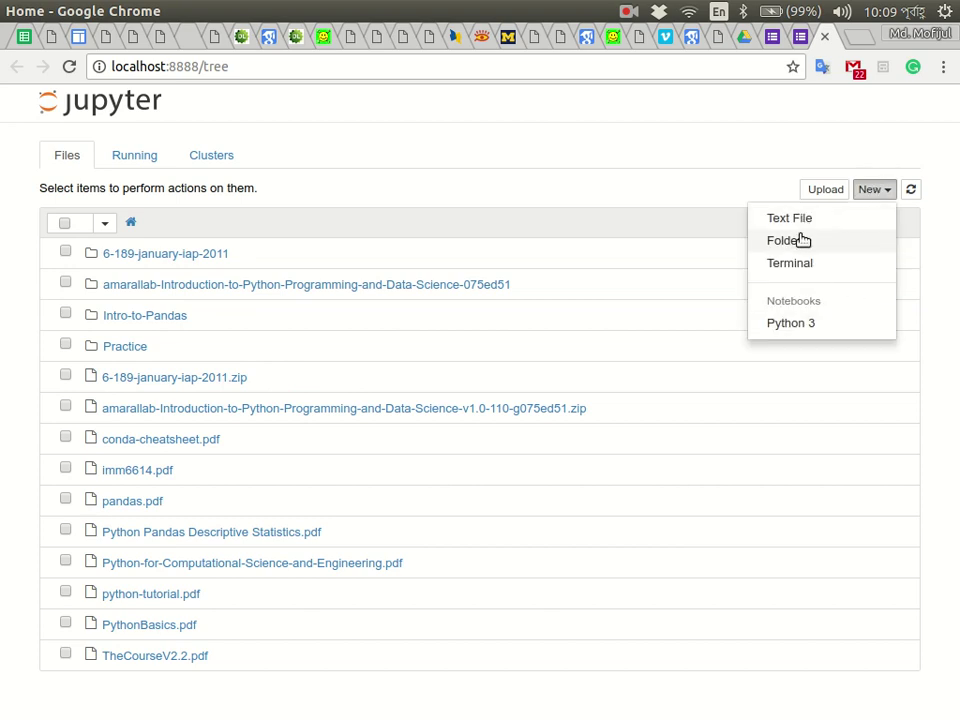
left_click(871, 189)
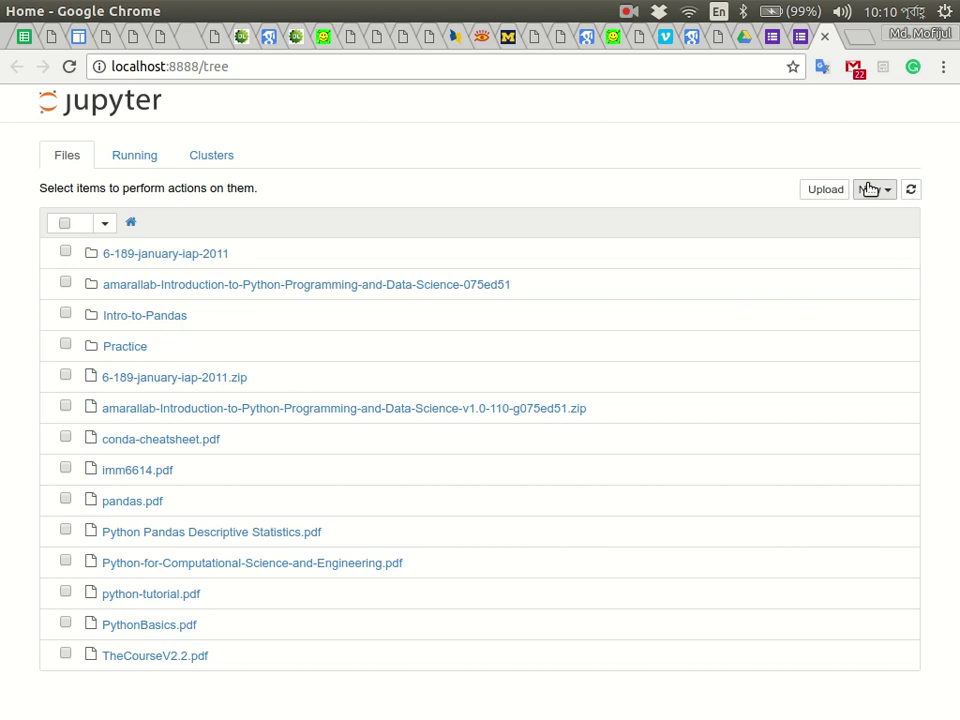
left_click(871, 189)
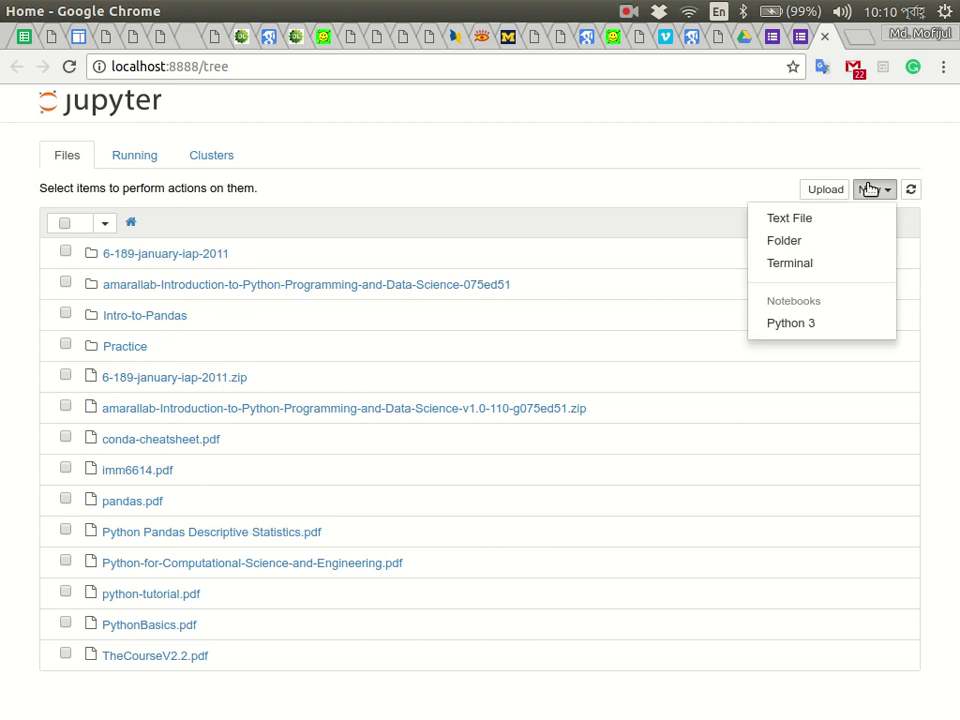
left_click(851, 241)
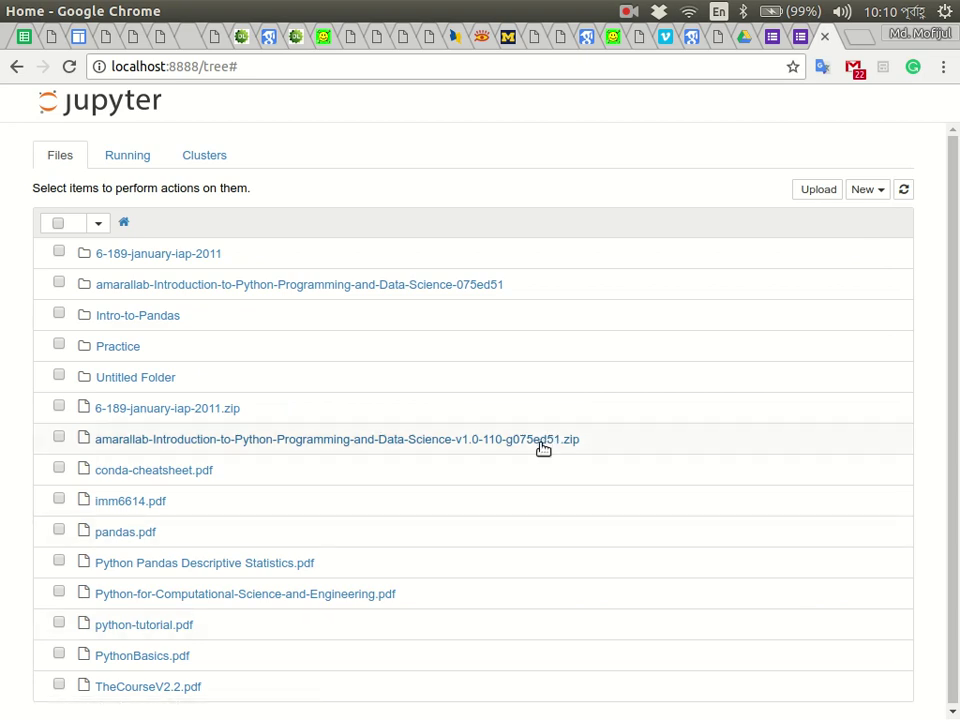
Rename the newly created untitled folder as Python Workshop Session
left_click(190, 385)
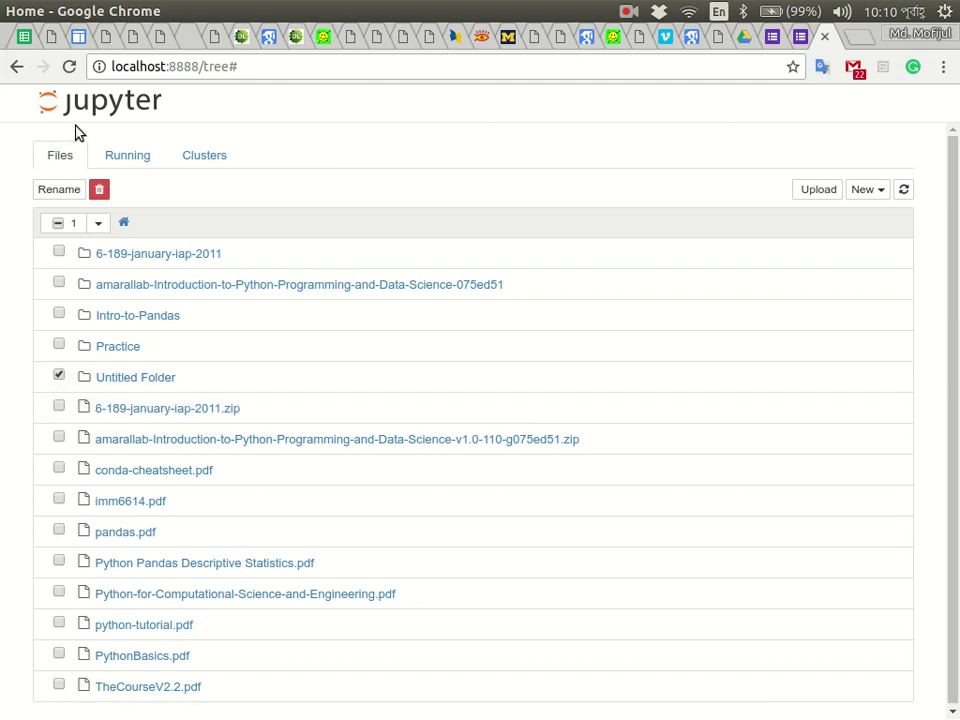
left_click(61, 192)
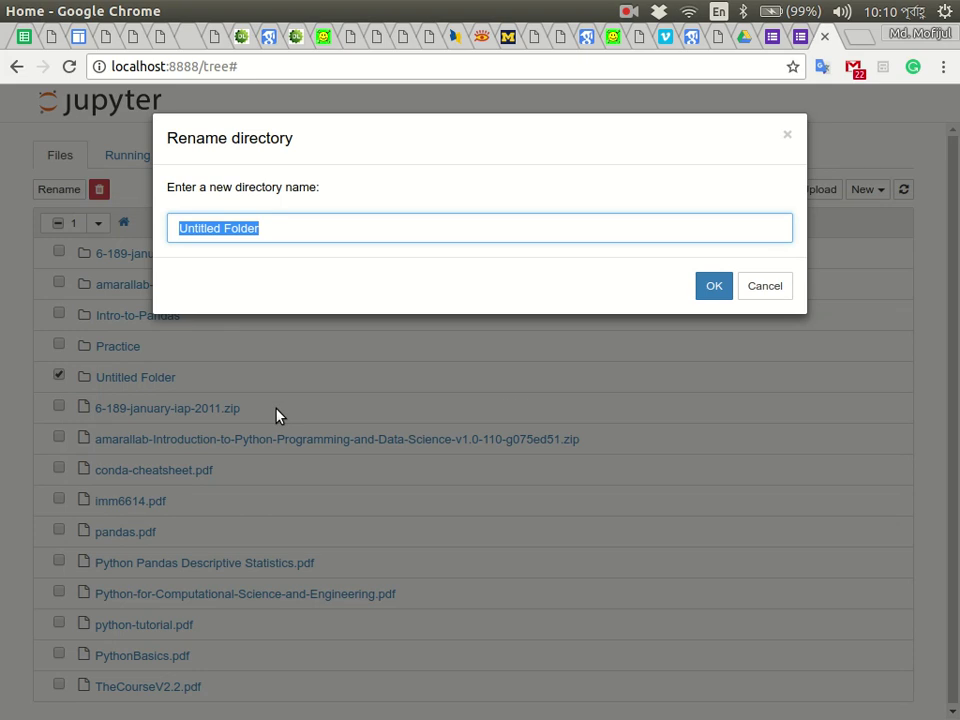
type("Oce")
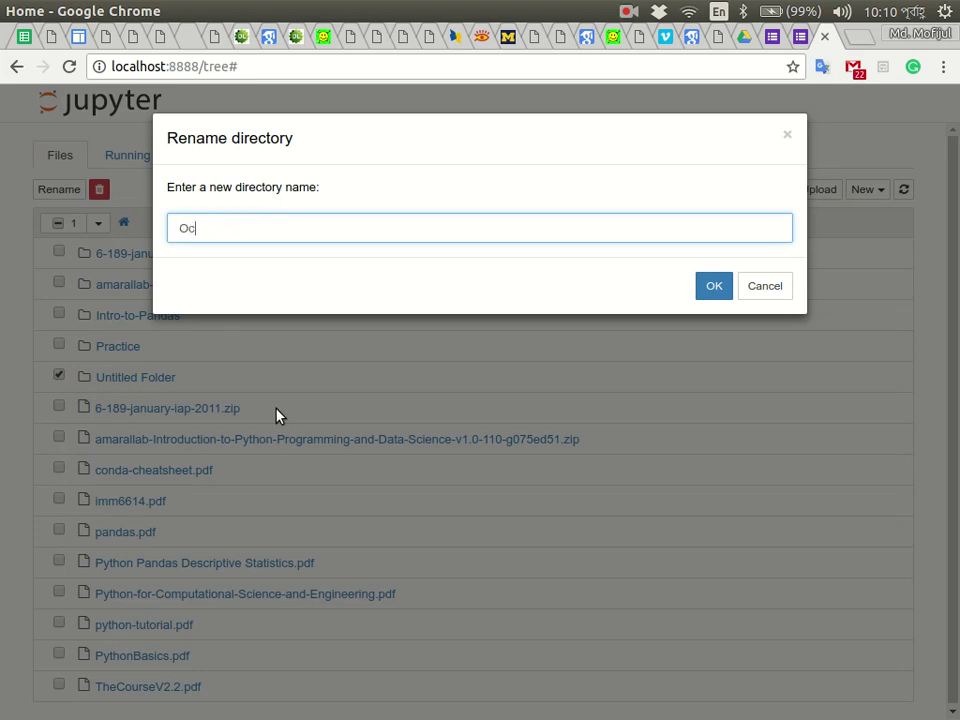
key("BackSpace")
key("BackSpace")
key("BackSpace")
type("W")
key("BackSpace")
type("Python Workshop")
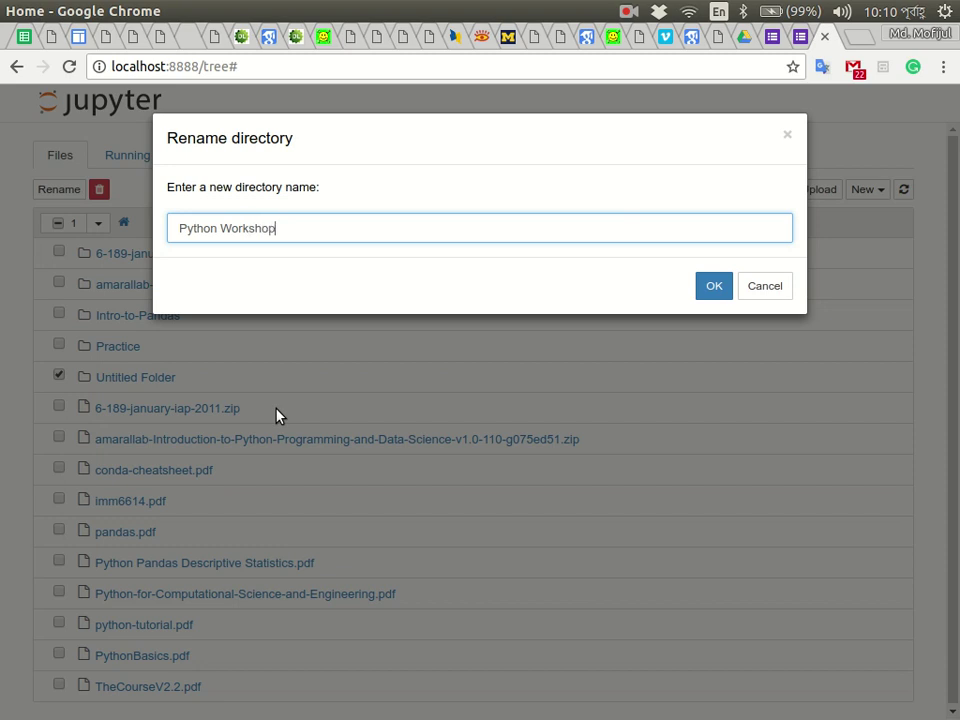
type(" Session")
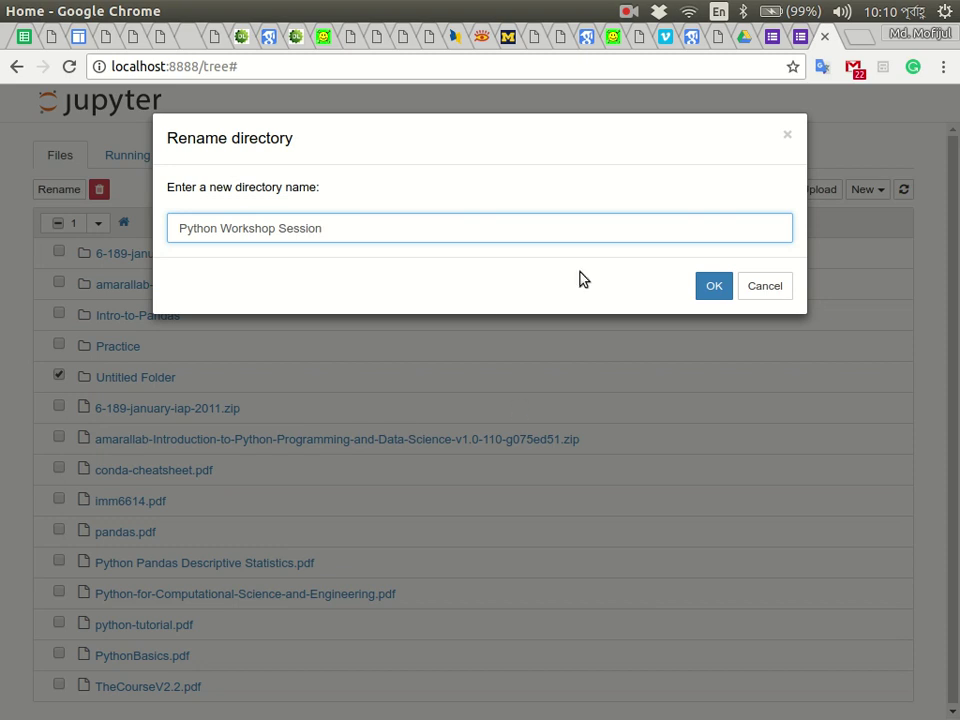
left_click(714, 292)
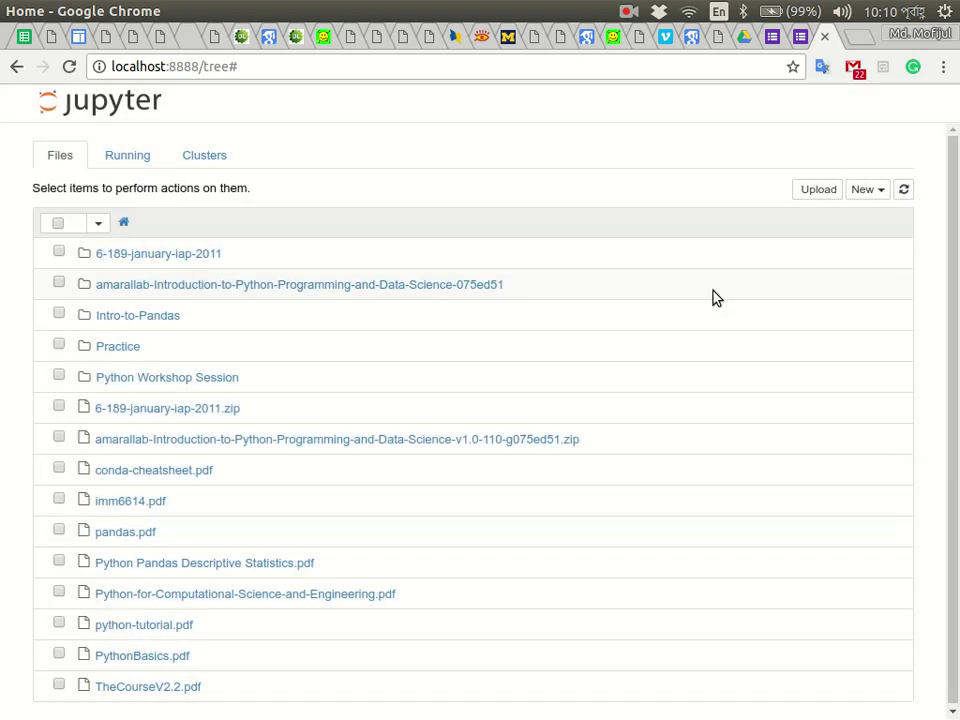
Create a new folder inside Python Workshop Session and rename it as Day One
left_click(214, 380)
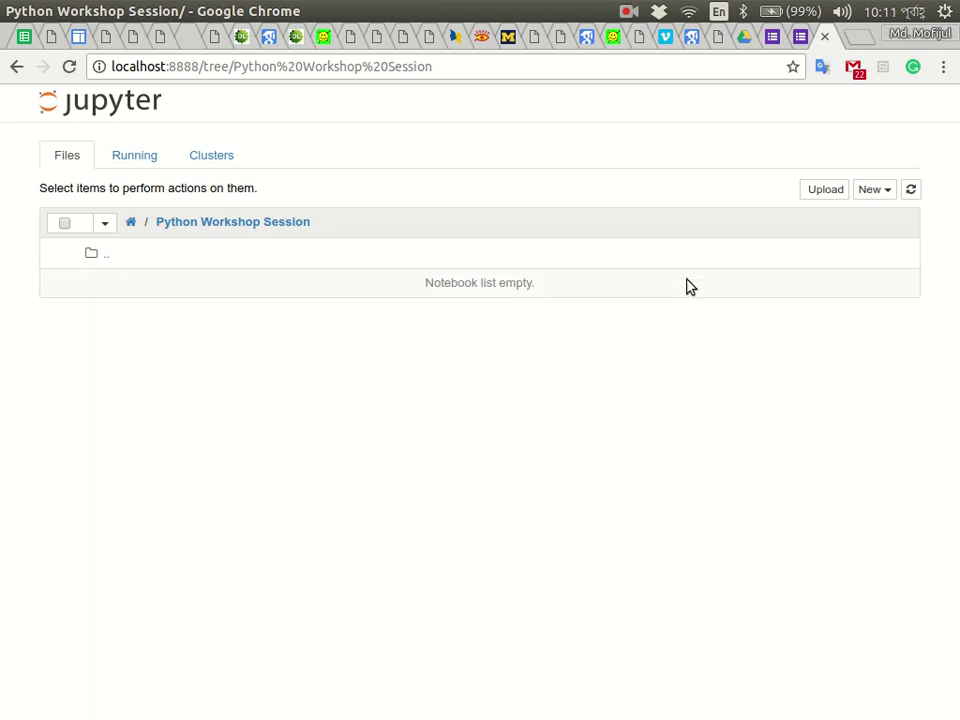
left_click(881, 192)
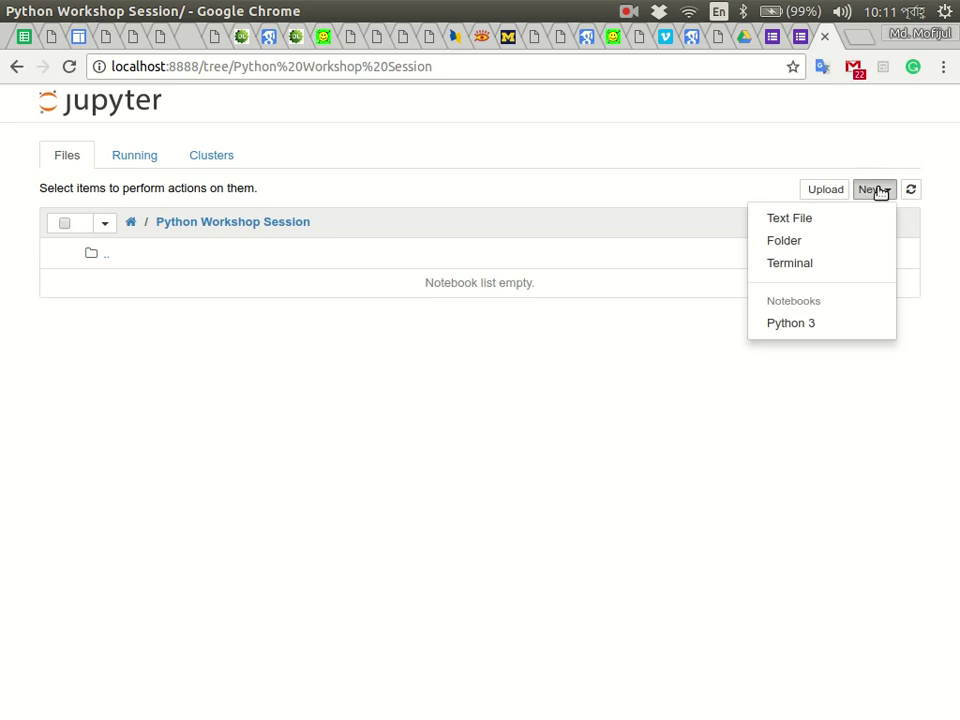
left_click(819, 242)
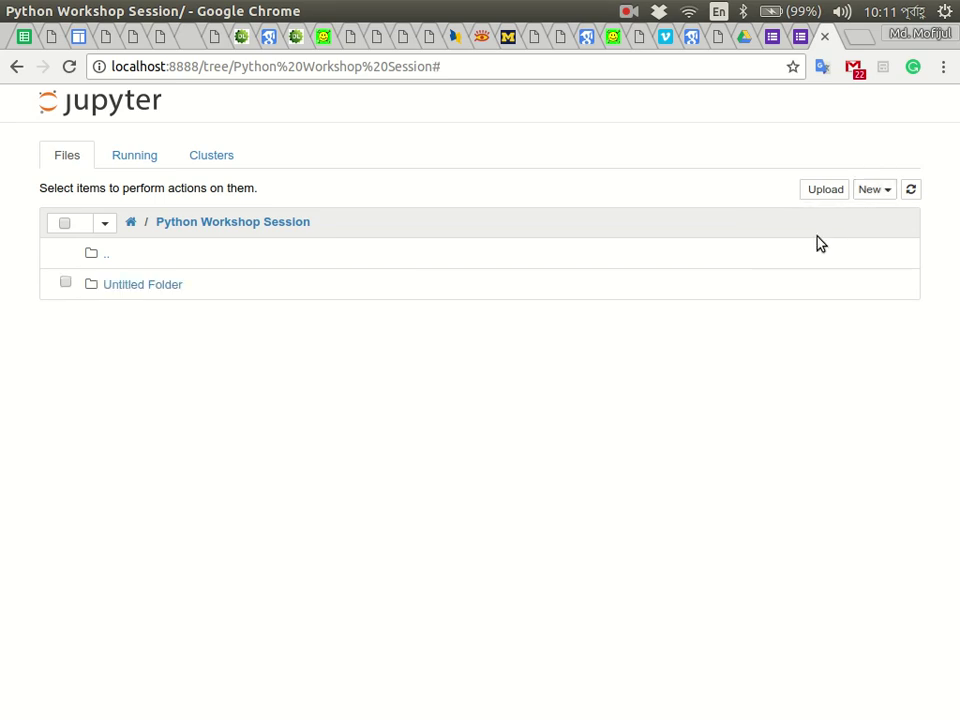
left_click(65, 282)
left_click(70, 193)
type("Day One")
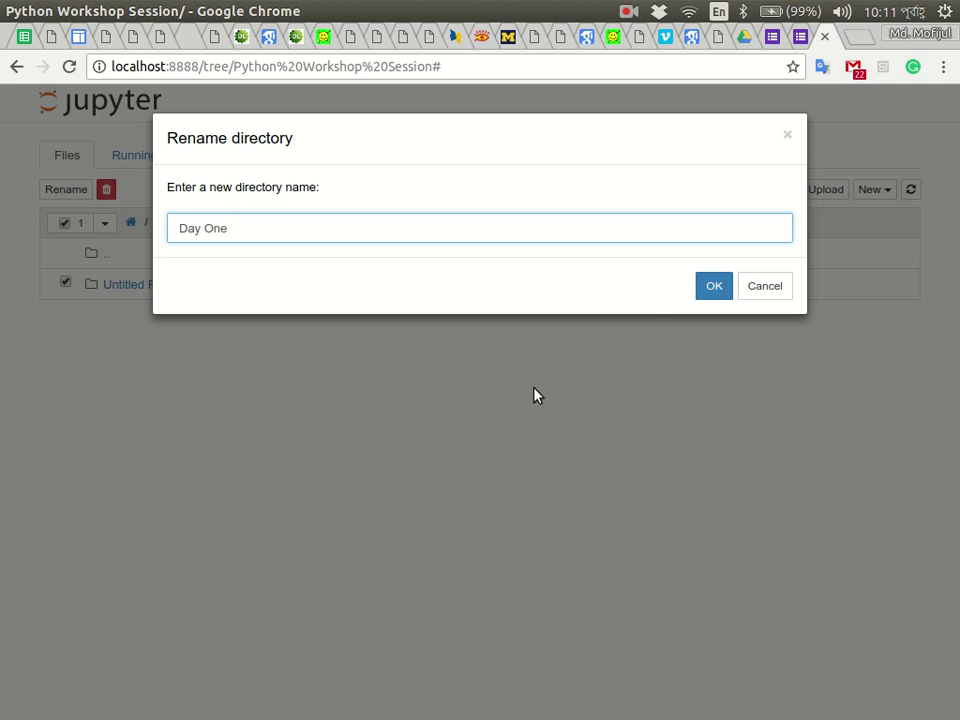
left_click(726, 287)
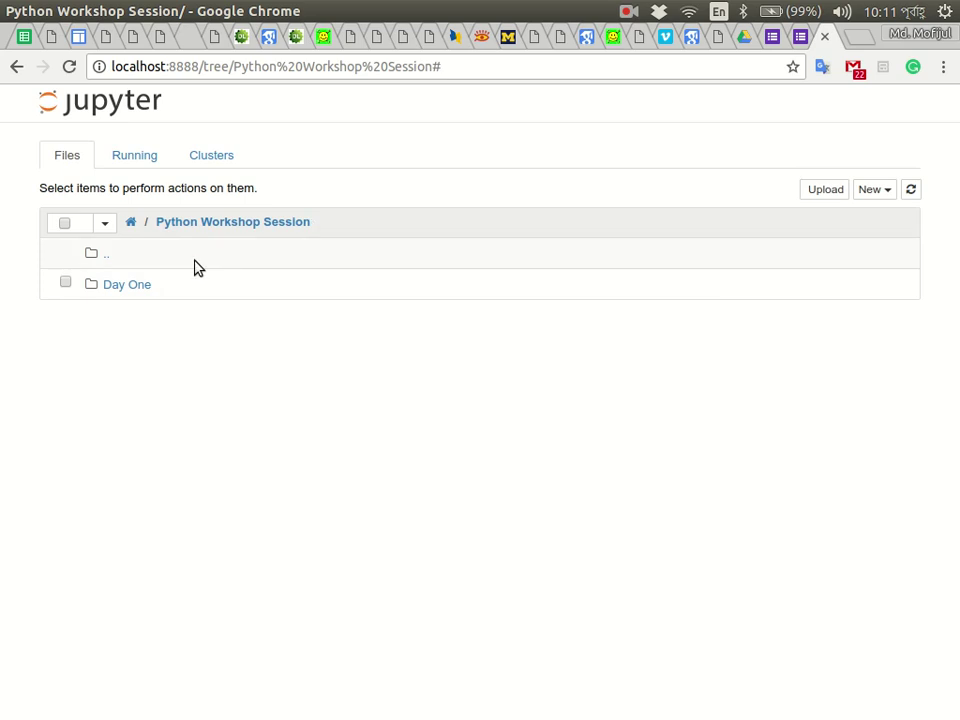
Create a Python 3 notebook inside the Day One folder and rename it as Session One
left_click(143, 287)
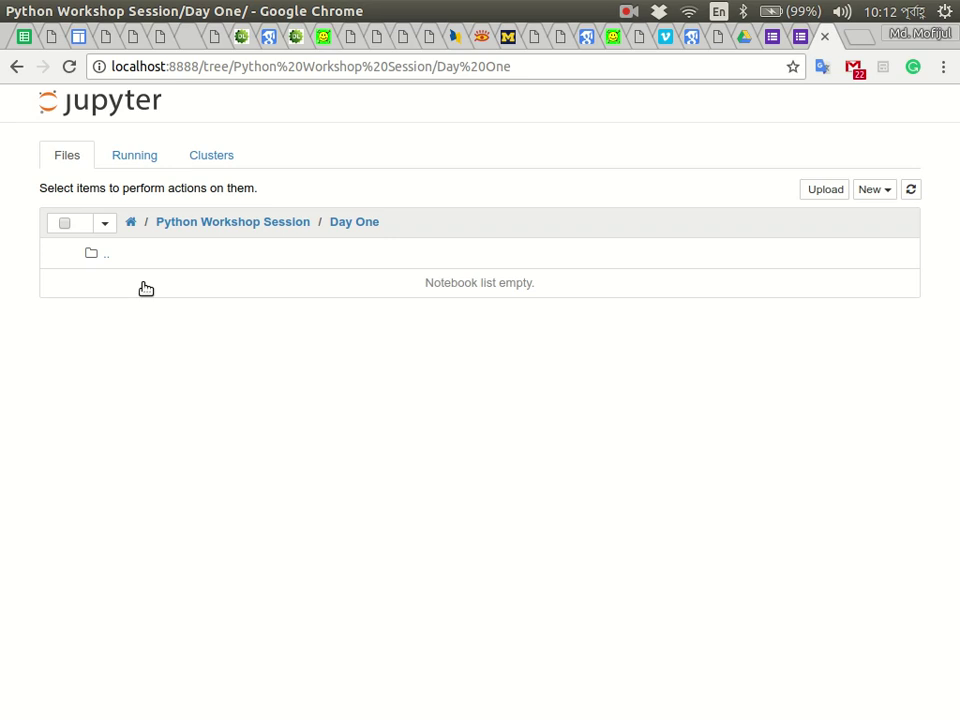
left_click(873, 192)
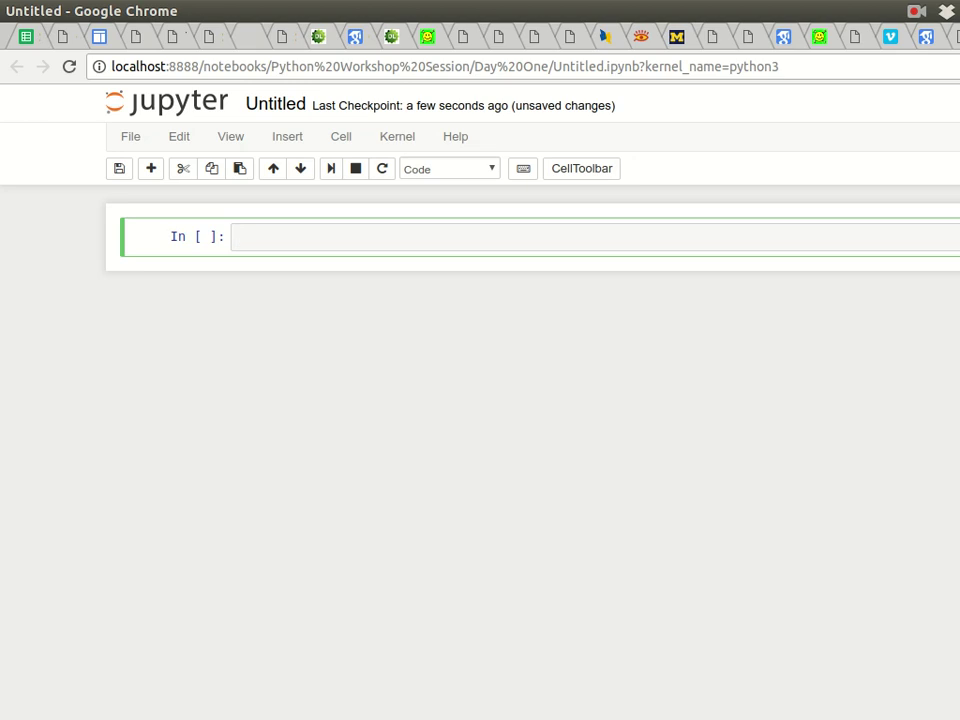
left_click(265, 110)
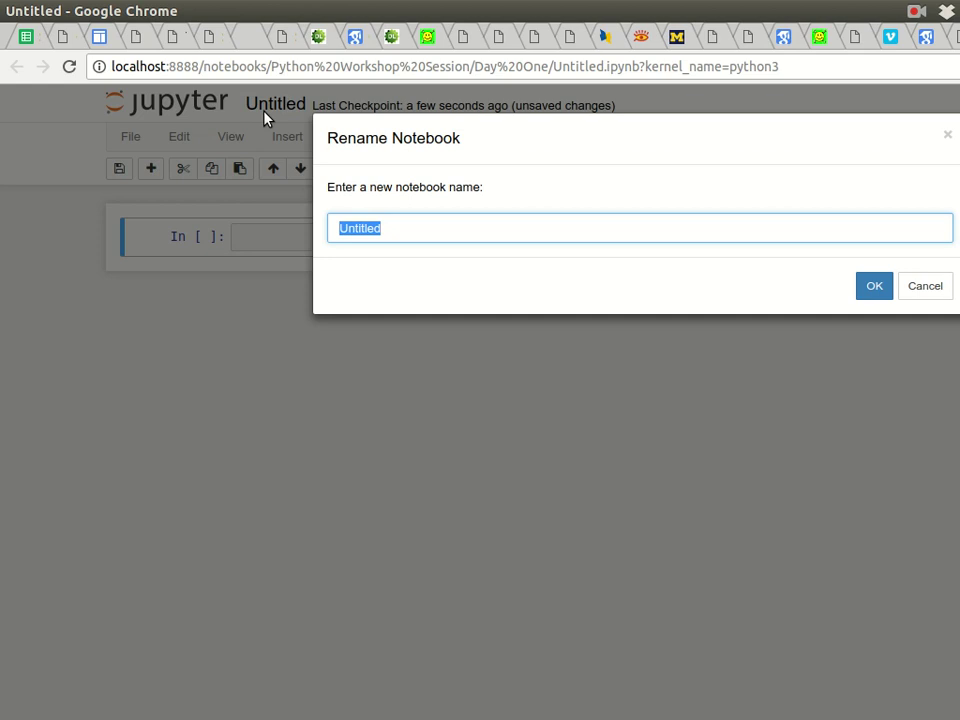
type("Session One")
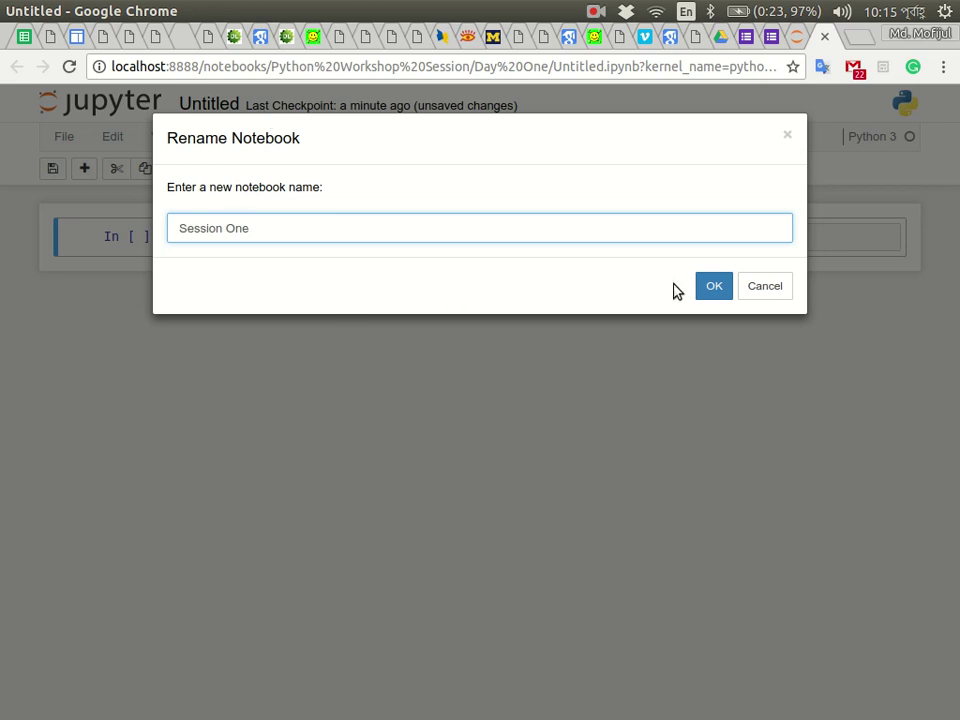
left_click(709, 290)
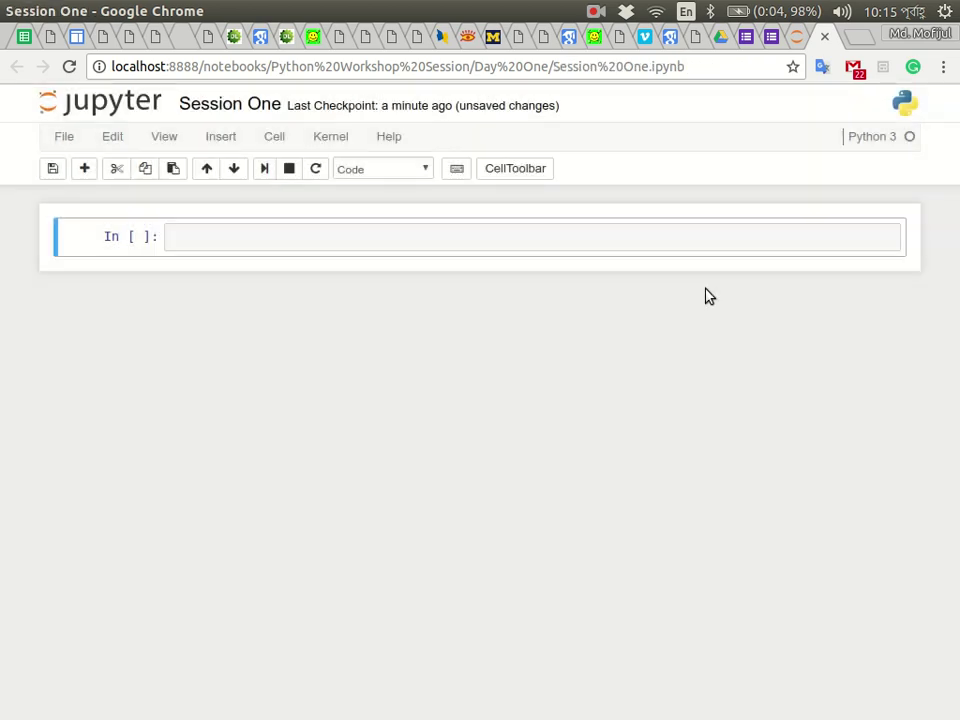
left_click(246, 106)
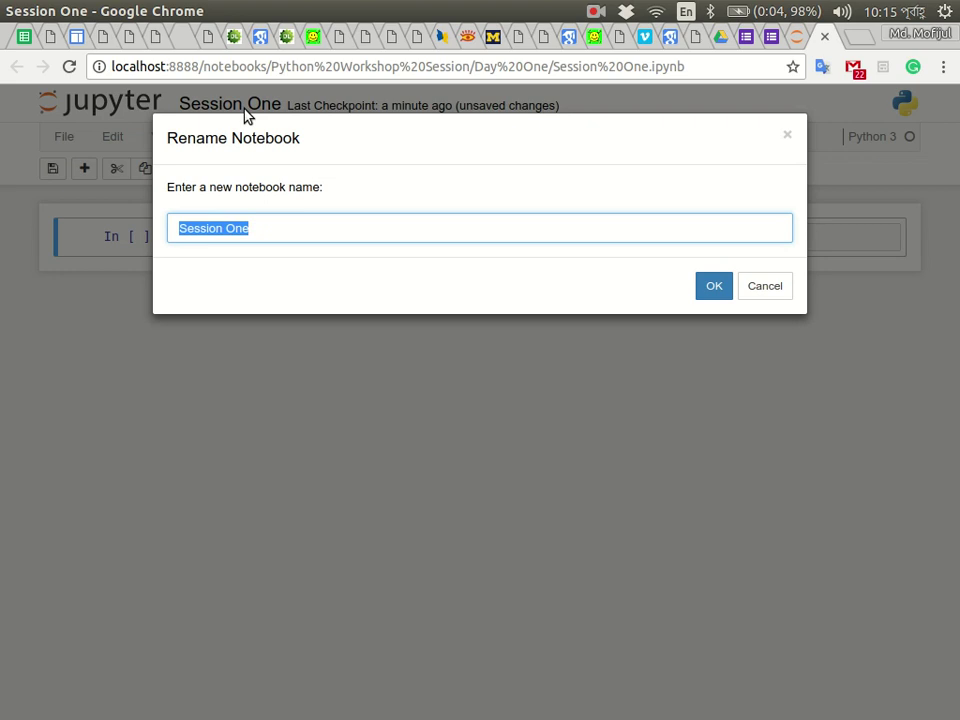
left_click(724, 290)
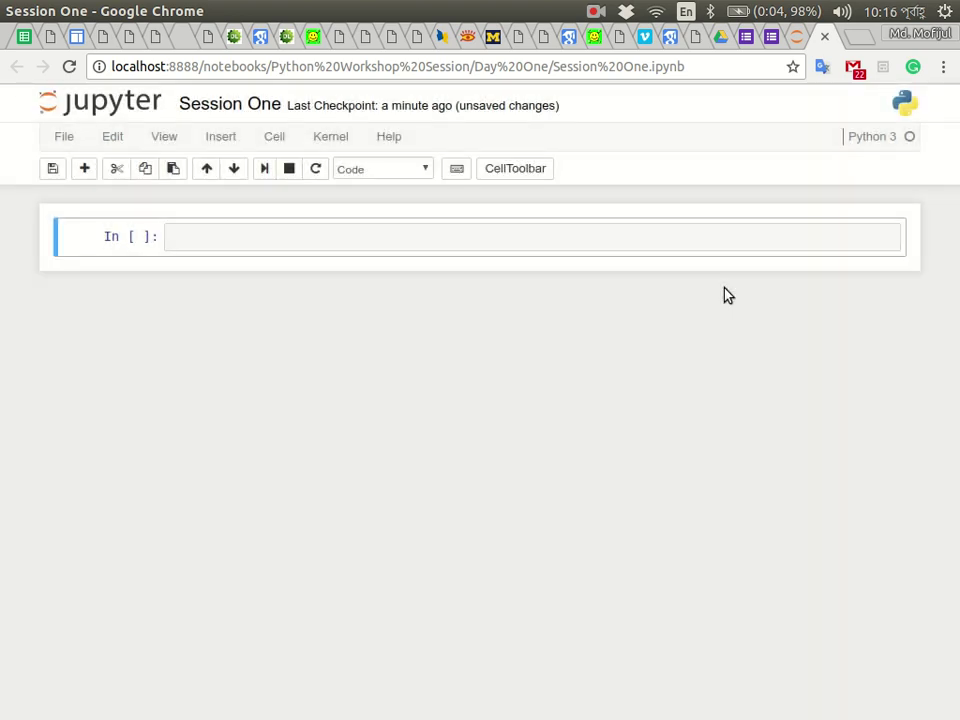